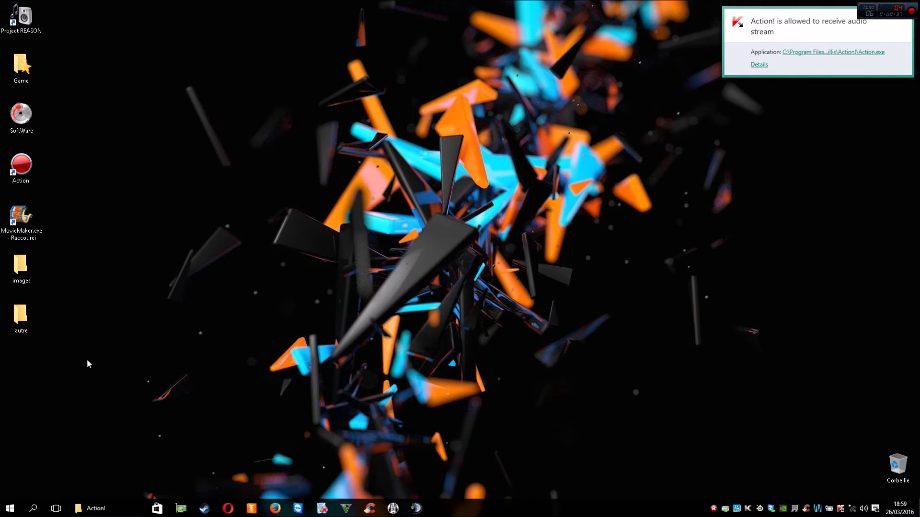
Open the Windows settings in a maximised window and go to the Confidentialité category
{"action": "left_click", "coordinate": [14, 508]}
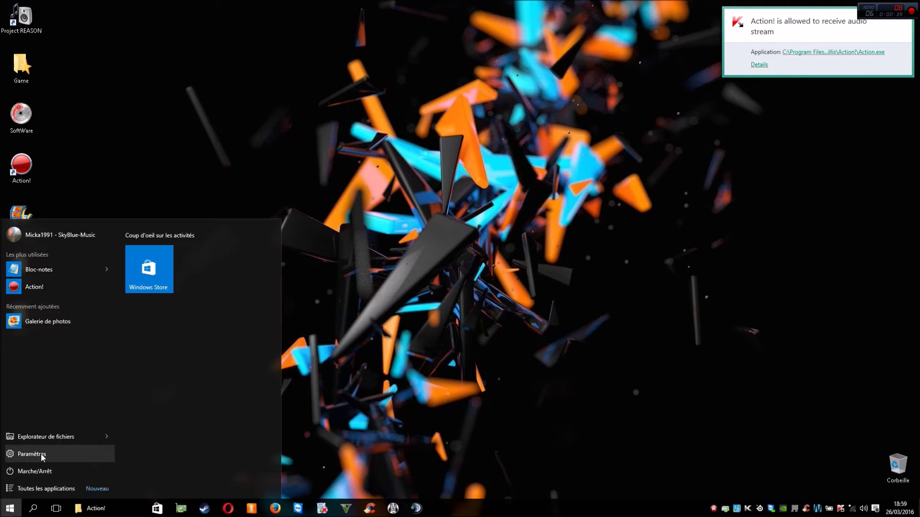
{"action": "left_click_drag", "start_coordinate": [42, 458], "coordinate": [19, 471]}
{"action": "left_click", "coordinate": [71, 455]}
{"action": "double_click", "coordinate": [444, 94]}
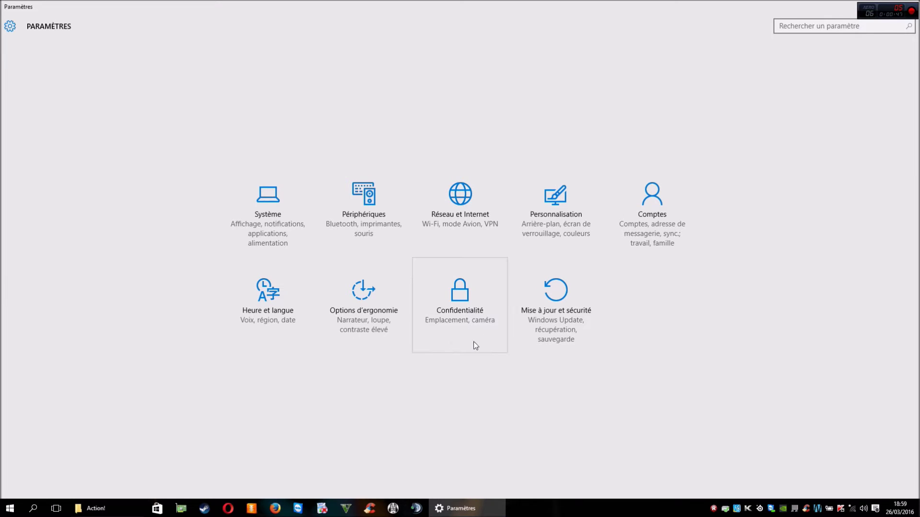
{"action": "left_click", "coordinate": [464, 290]}
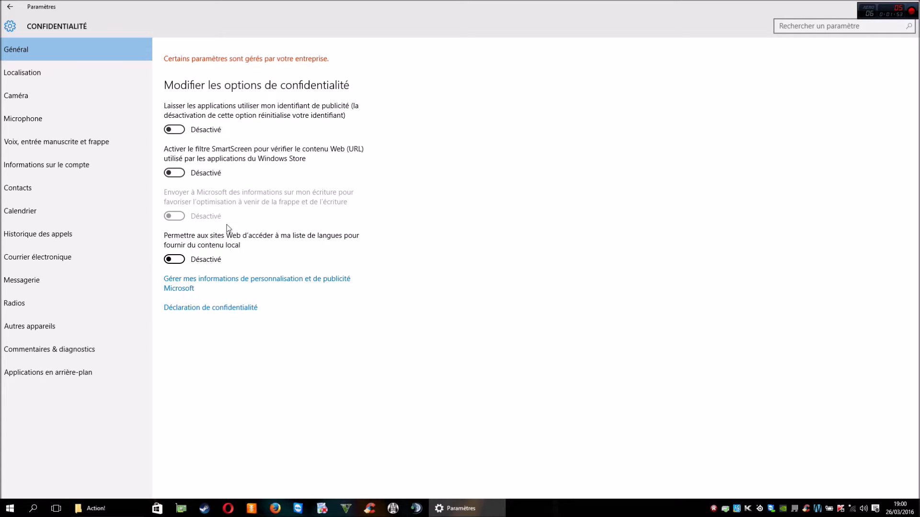
Toggle the advertising ID, SmartScreen filter and language list options in the general privacy settings, and switch all three back to Désactivé
{"action": "left_click", "coordinate": [174, 260]}
{"action": "left_click", "coordinate": [179, 174]}
{"action": "left_click", "coordinate": [177, 132]}
{"action": "left_click", "coordinate": [176, 131]}
{"action": "left_click", "coordinate": [174, 173]}
{"action": "left_click", "coordinate": [175, 260]}
Examine the Localisation privacy settings, including the location history and the applications allowed to use the location
{"action": "left_click", "coordinate": [36, 75]}
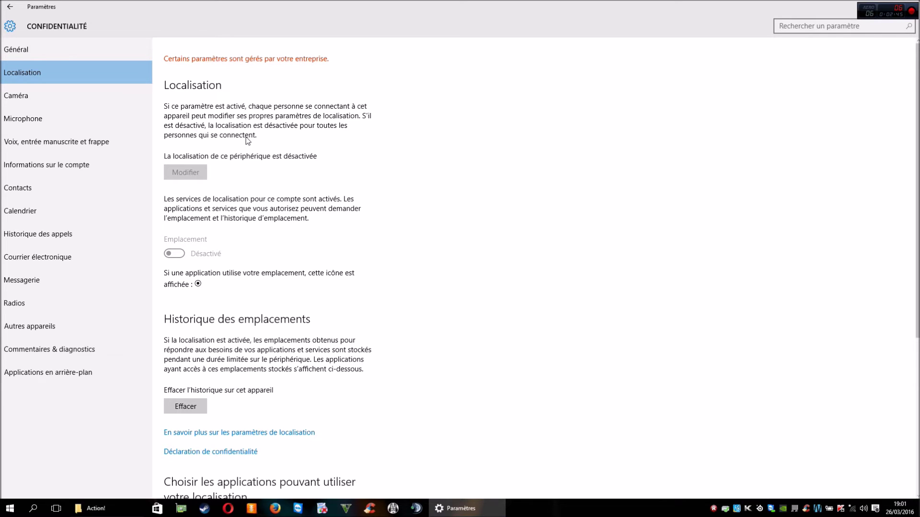
{"action": "scroll", "coordinate": [245, 139], "scroll_direction": "down", "scroll_amount": 5}
{"action": "scroll", "coordinate": [293, 165], "scroll_direction": "up", "scroll_amount": 4}
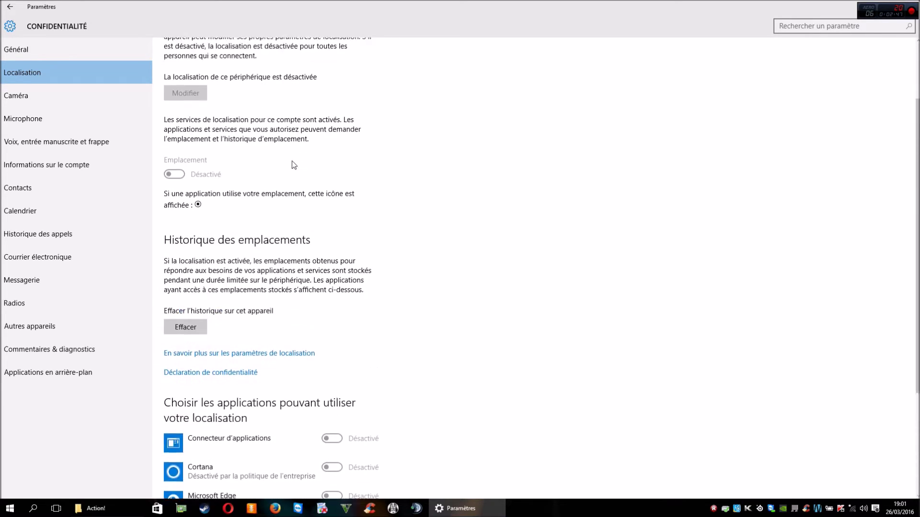
{"action": "scroll", "coordinate": [293, 165], "scroll_direction": "down", "scroll_amount": 4}
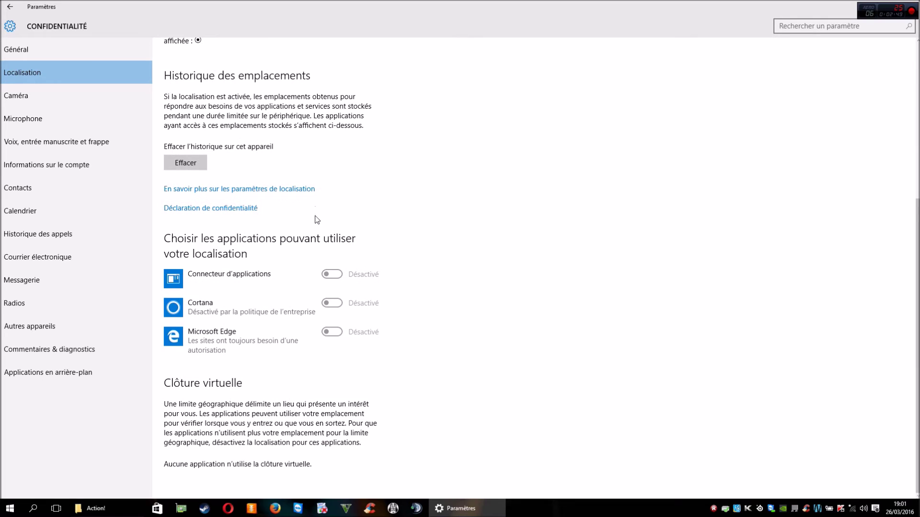
{"action": "scroll", "coordinate": [316, 219], "scroll_direction": "up", "scroll_amount": 5}
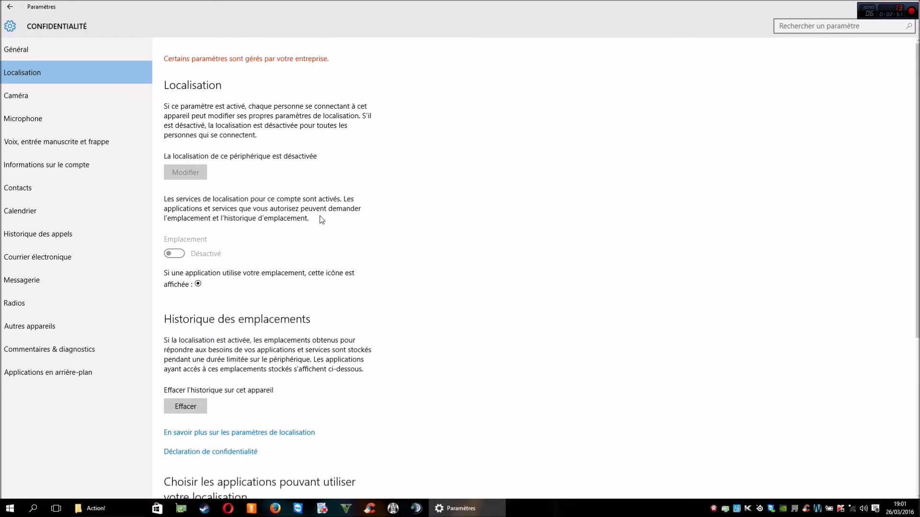
{"action": "scroll", "coordinate": [322, 219], "scroll_direction": "down", "scroll_amount": 1}
{"action": "scroll", "coordinate": [322, 219], "scroll_direction": "down", "scroll_amount": 5}
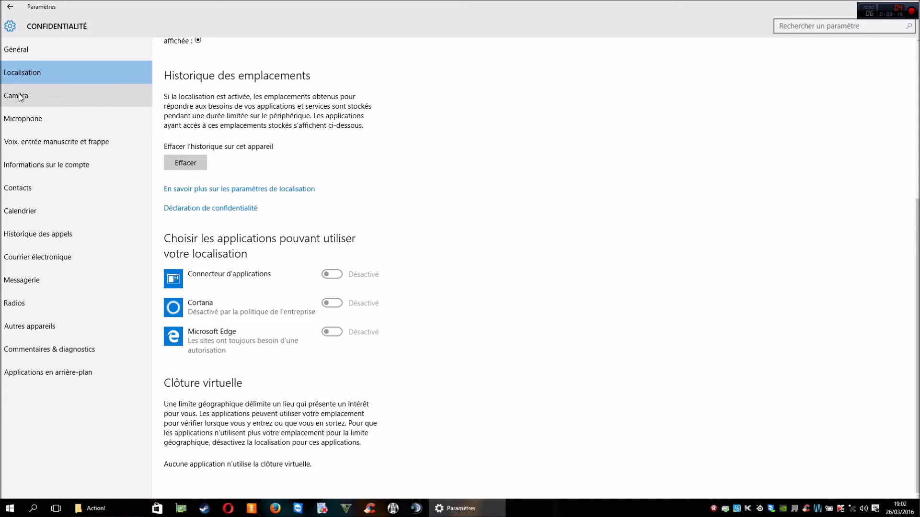
Check whether applications are allowed to use the camera and the microphone in the privacy settings
{"action": "left_click", "coordinate": [34, 94]}
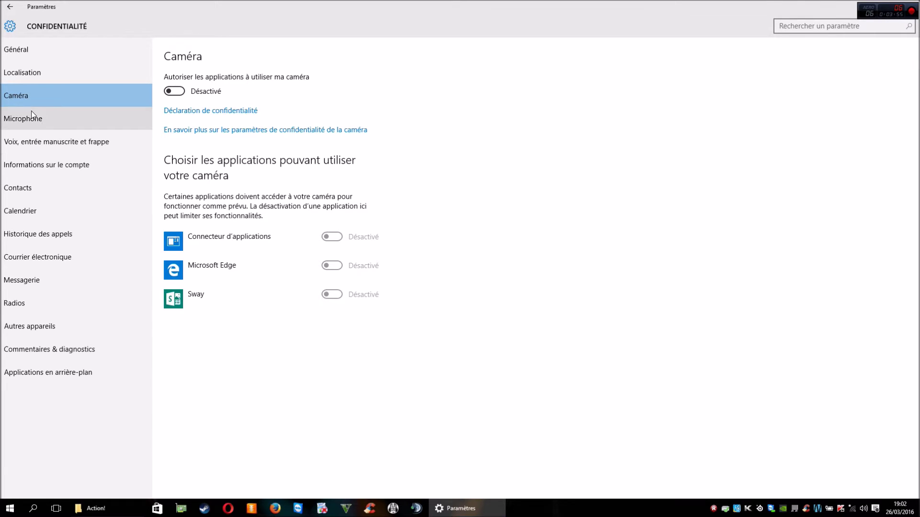
{"action": "left_click", "coordinate": [48, 122]}
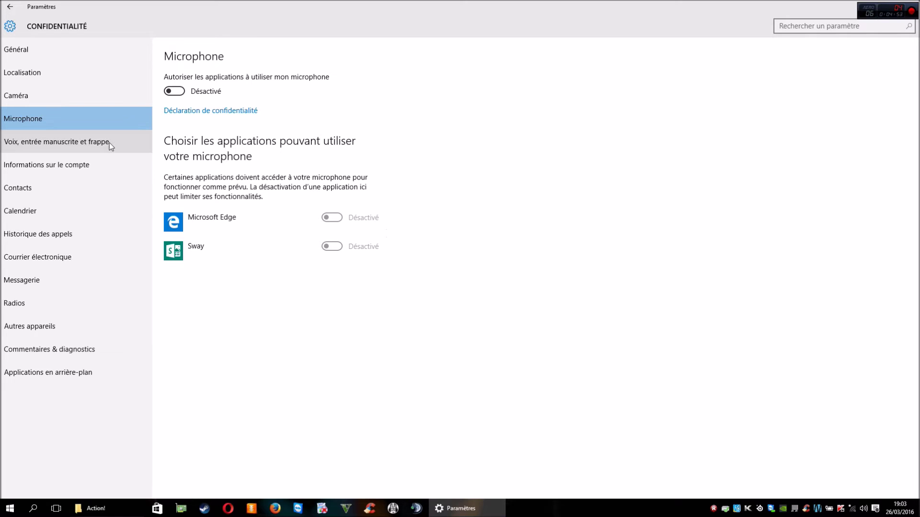
Check the Voix, entrée manuscrite et frappe privacy settings and look briefly at the Windows search pane
{"action": "left_click", "coordinate": [94, 141]}
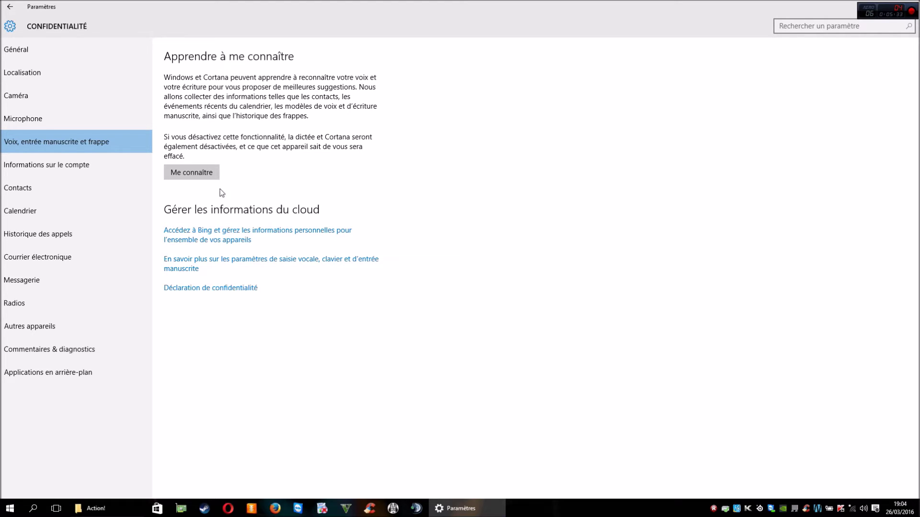
{"action": "left_click", "coordinate": [32, 510]}
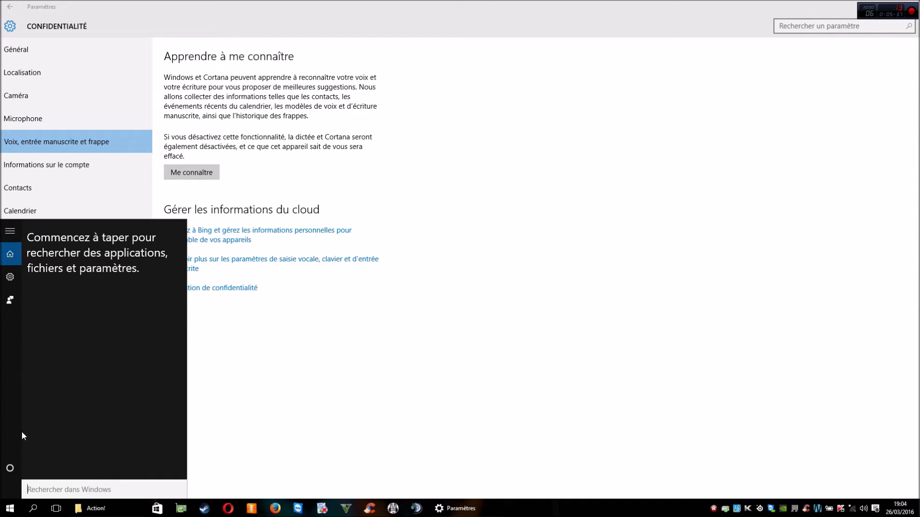
{"action": "left_click", "coordinate": [32, 509]}
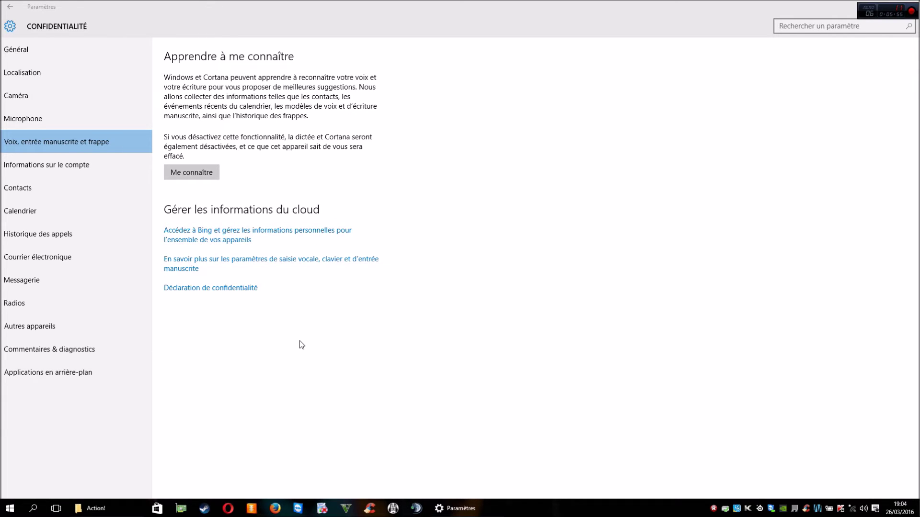
Review the privacy settings for application access to account information, contacts and the calendar
{"action": "left_click", "coordinate": [75, 167]}
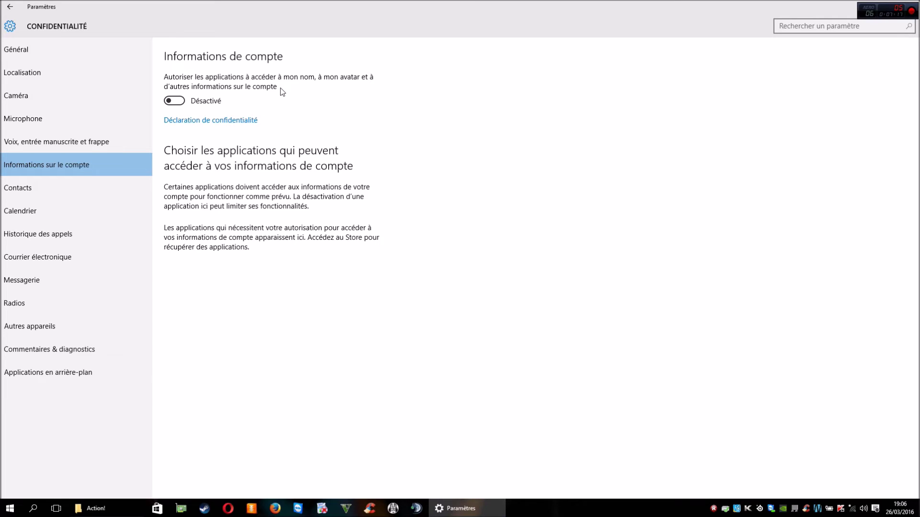
{"action": "left_click", "coordinate": [46, 189]}
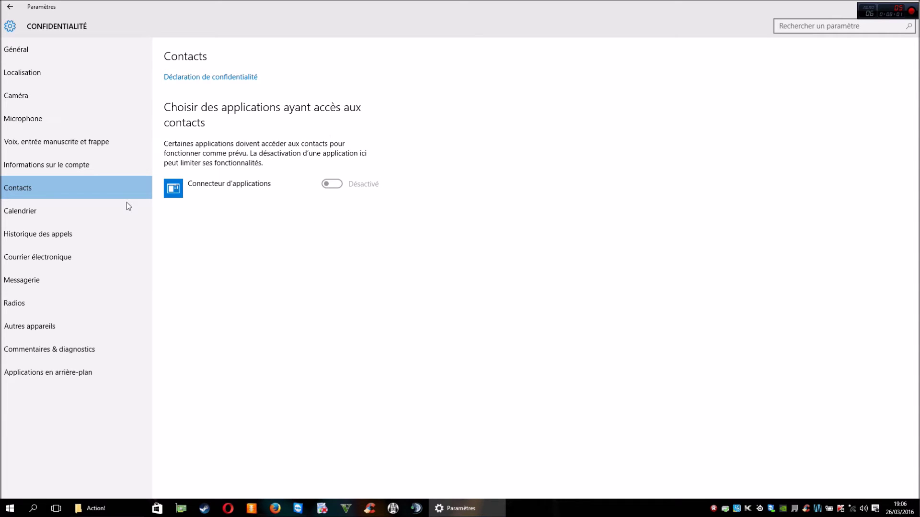
{"action": "left_click", "coordinate": [67, 211]}
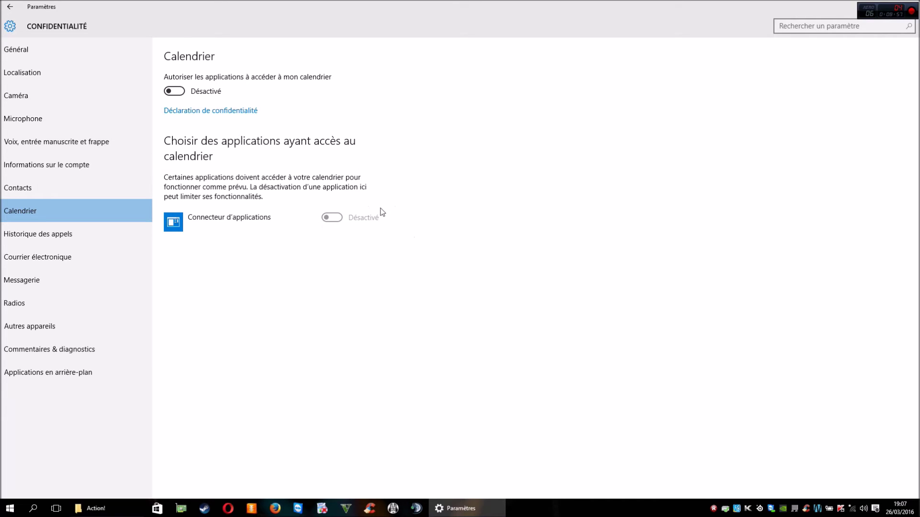
Review the privacy settings for call history, email, messaging, radios and other devices
{"action": "left_click", "coordinate": [63, 234]}
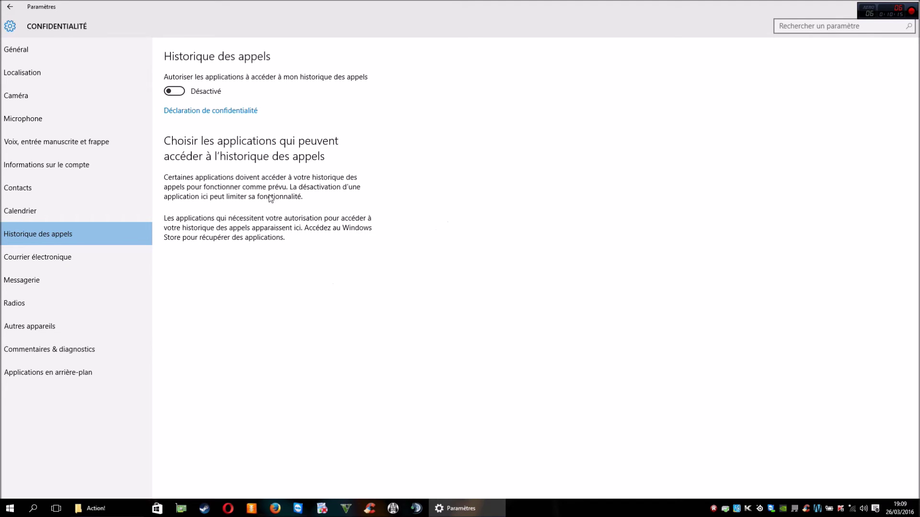
{"action": "left_click", "coordinate": [62, 256]}
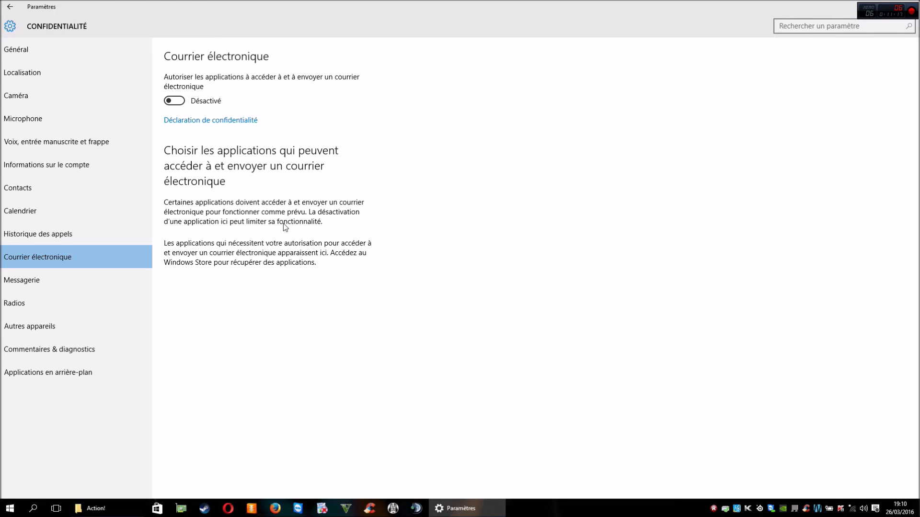
{"action": "left_click", "coordinate": [39, 282]}
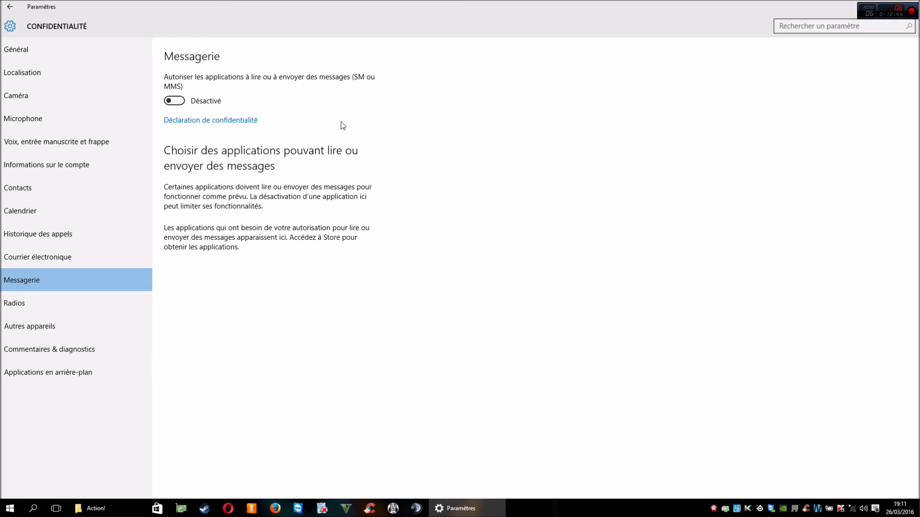
{"action": "left_click", "coordinate": [45, 309]}
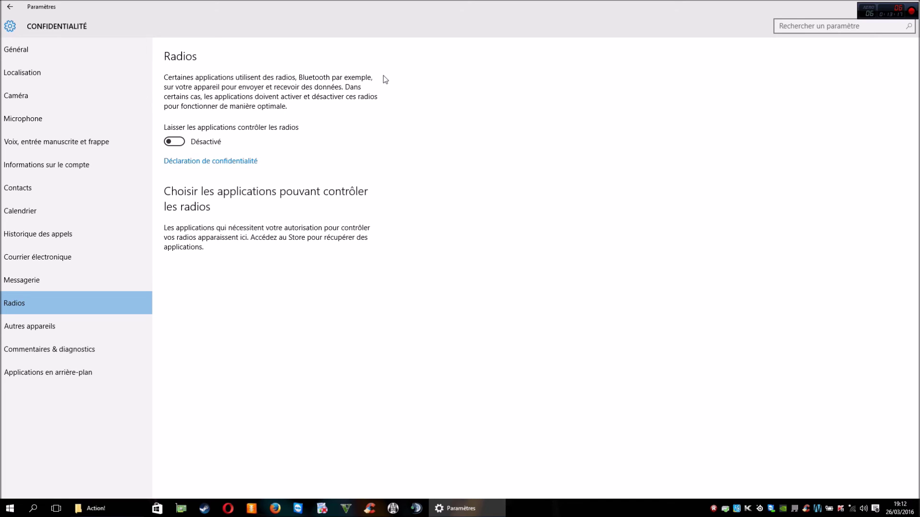
{"action": "left_click", "coordinate": [25, 330]}
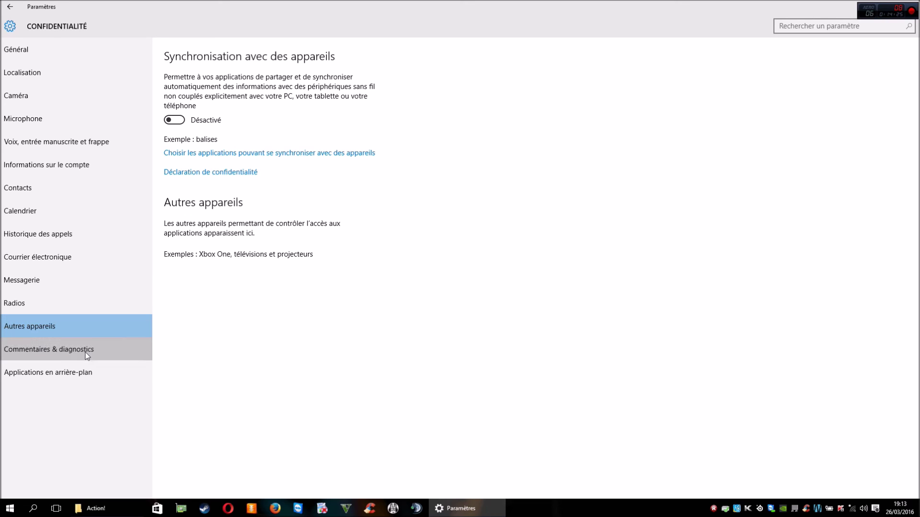
Check the feedback frequency choices in the Commentaires & diagnostics privacy settings without changing the selection
{"action": "left_click", "coordinate": [52, 350]}
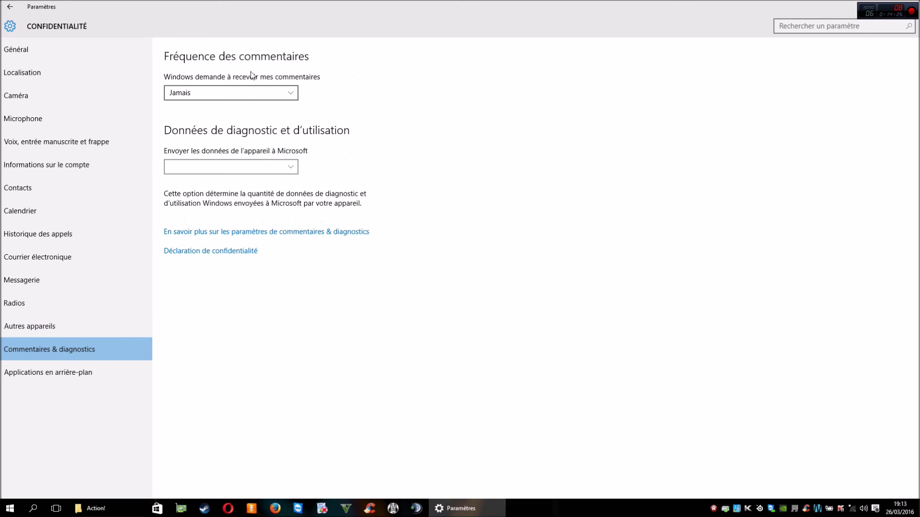
{"action": "left_click", "coordinate": [290, 94]}
{"action": "left_click", "coordinate": [290, 94]}
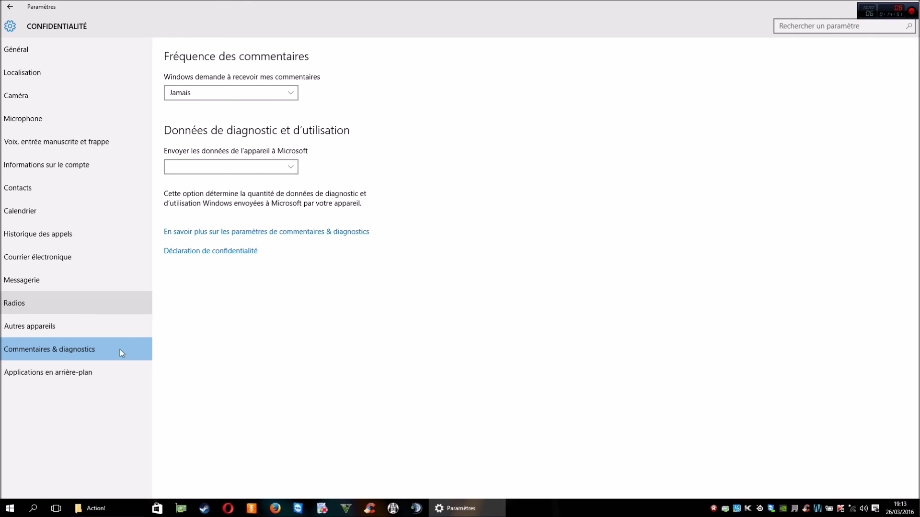
Check which applications may run in the background, and close the settings window
{"action": "left_click", "coordinate": [115, 375]}
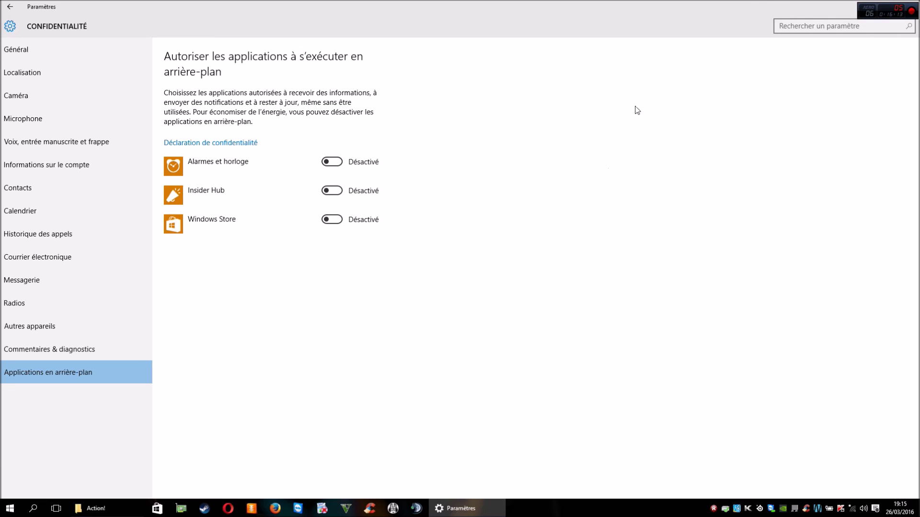
{"action": "double_click", "coordinate": [776, 5]}
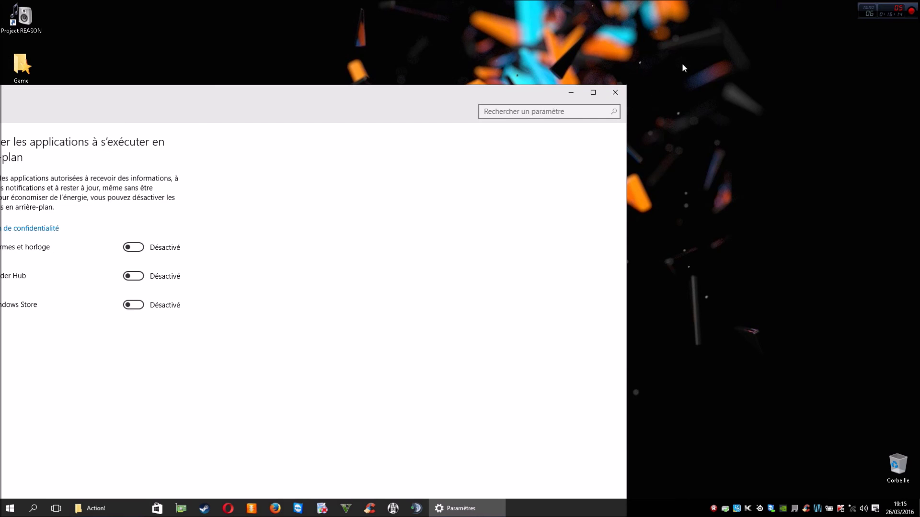
{"action": "left_click", "coordinate": [610, 96]}
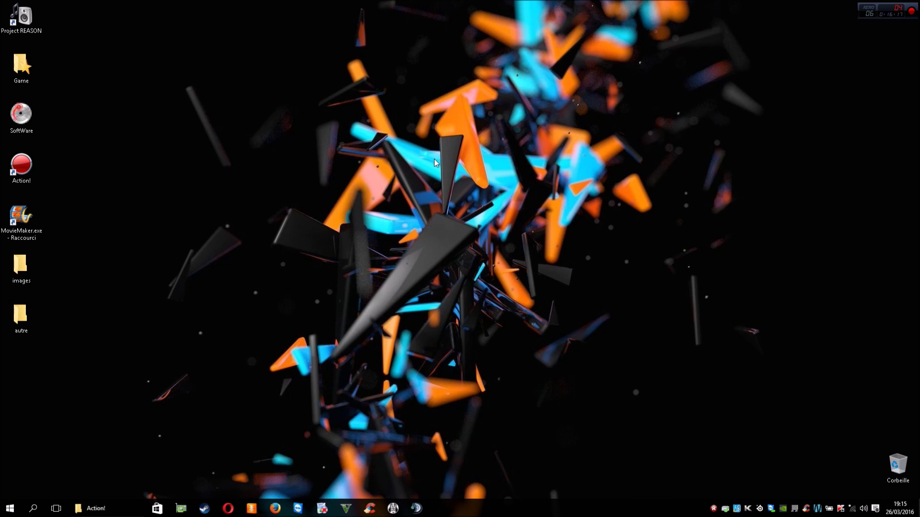